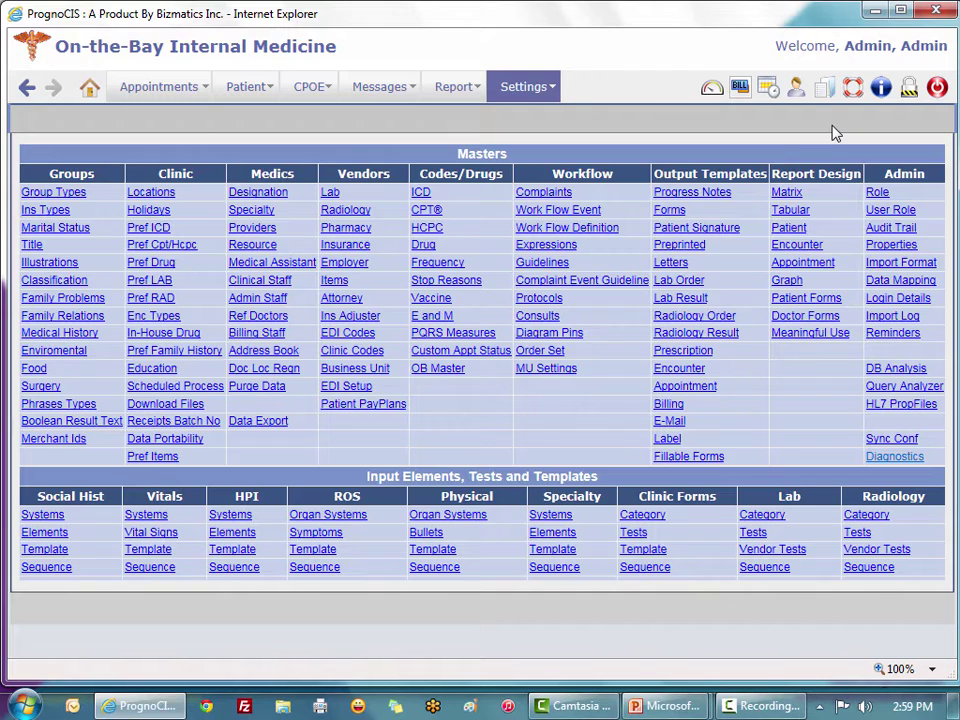
Start a blank record for a new custom code in the CPT master.
mouse_move(527, 106)
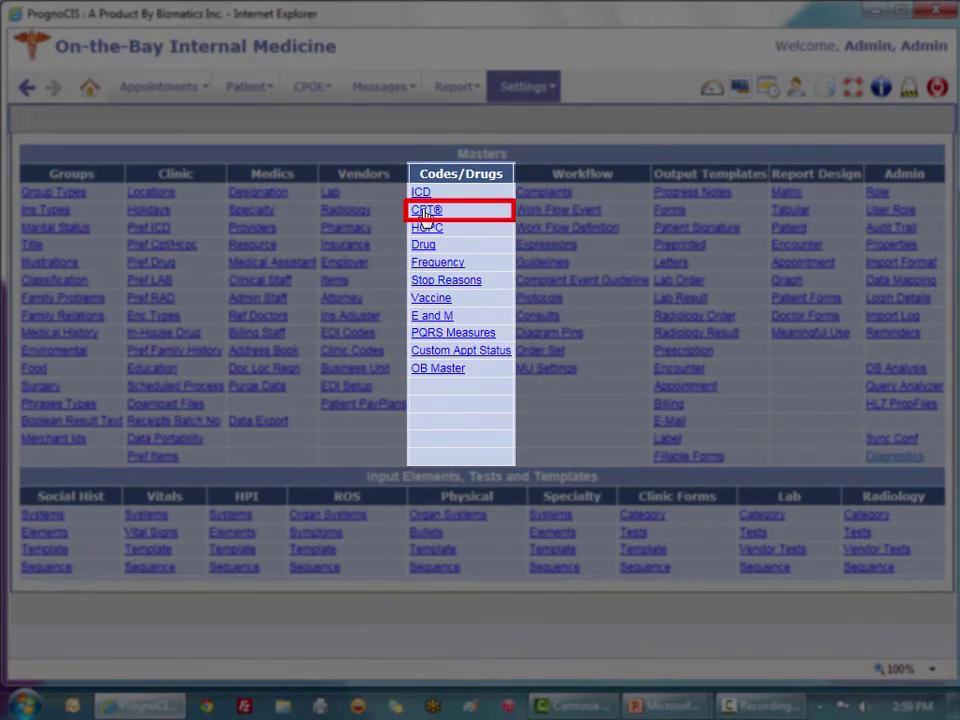
left_click(425, 212)
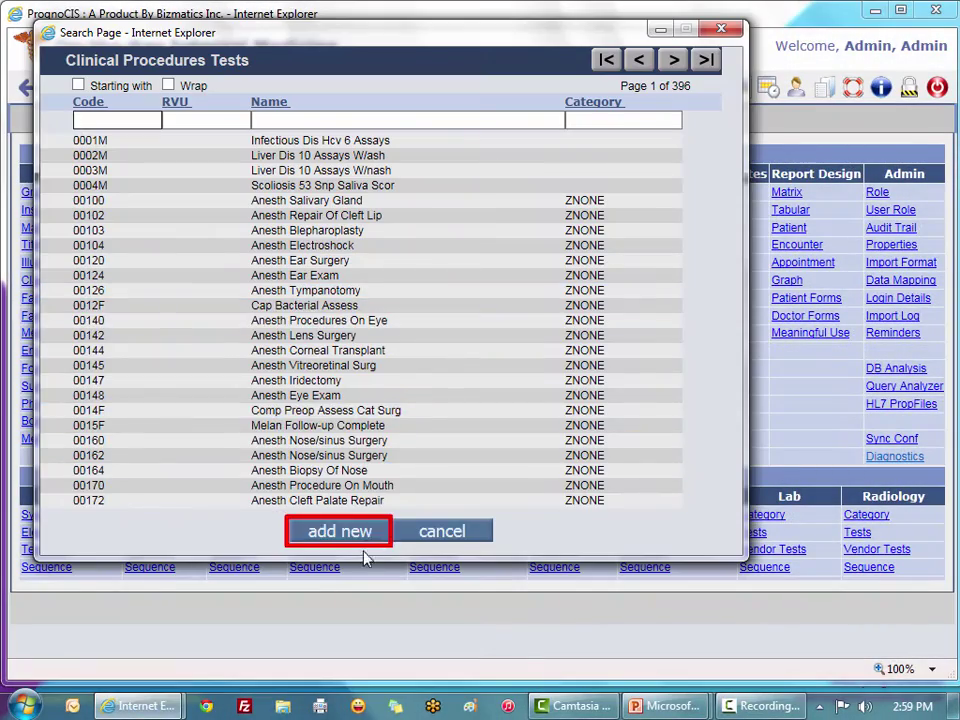
left_click(349, 544)
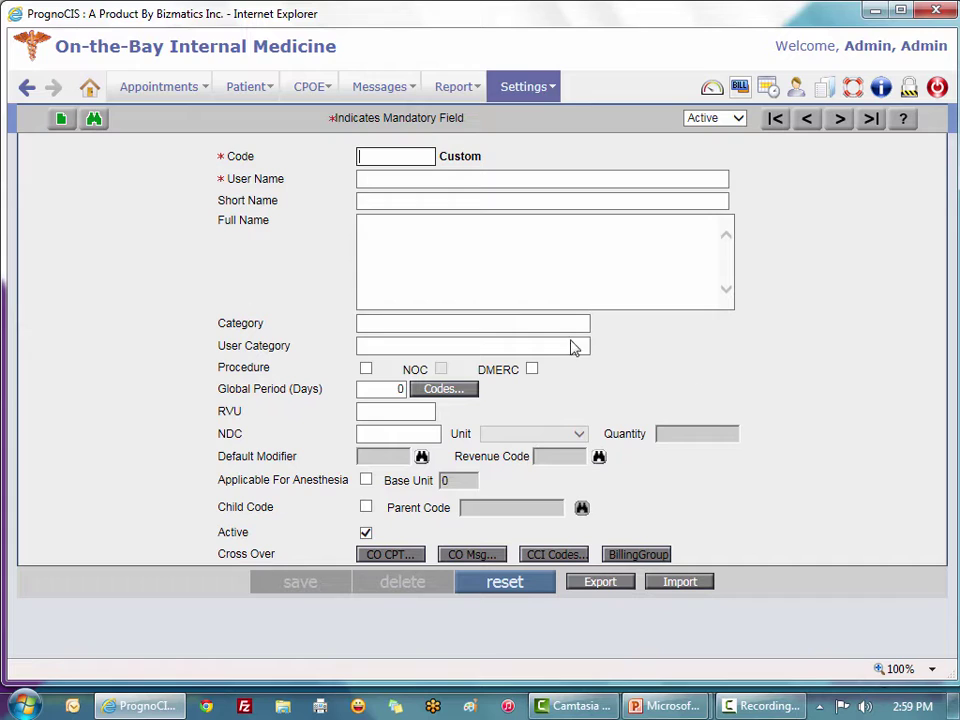
left_click(57, 131)
Enter code CMPLXWND with the user name "Suture Panel for Complex Wound" and save the custom CPT code.
type("CMPLXW")
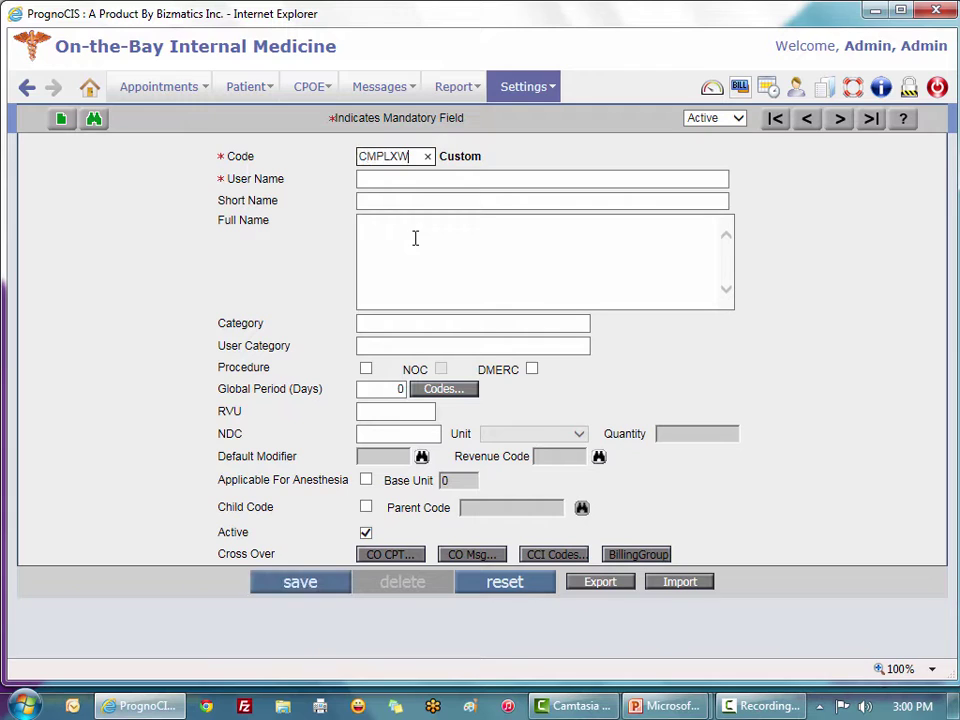
type("ND")
left_click(407, 184)
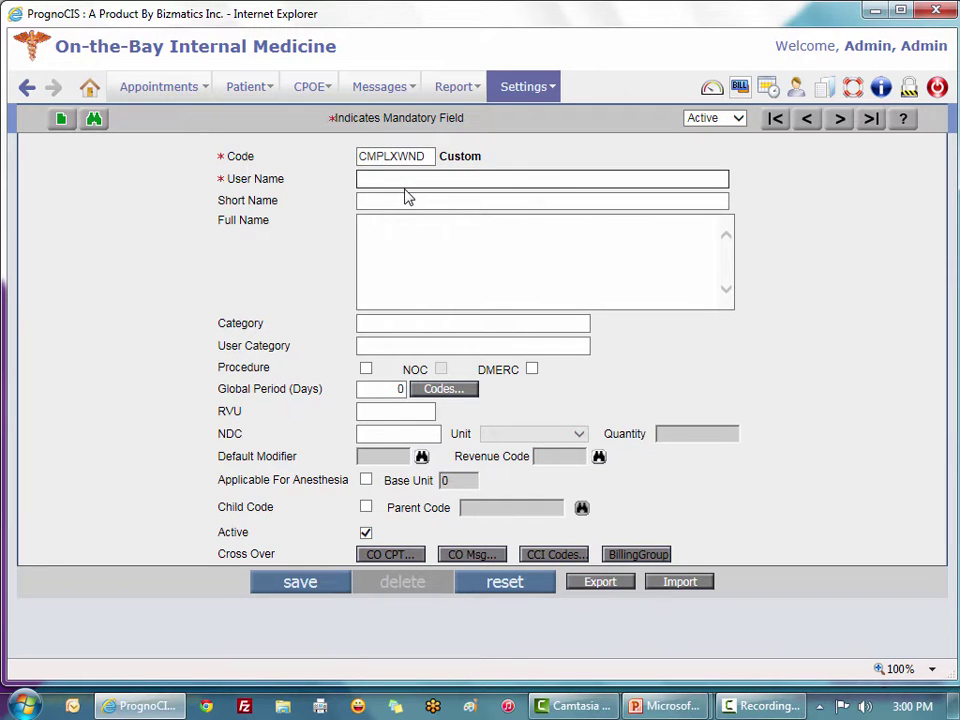
type("Suture Panel for Complex Wound")
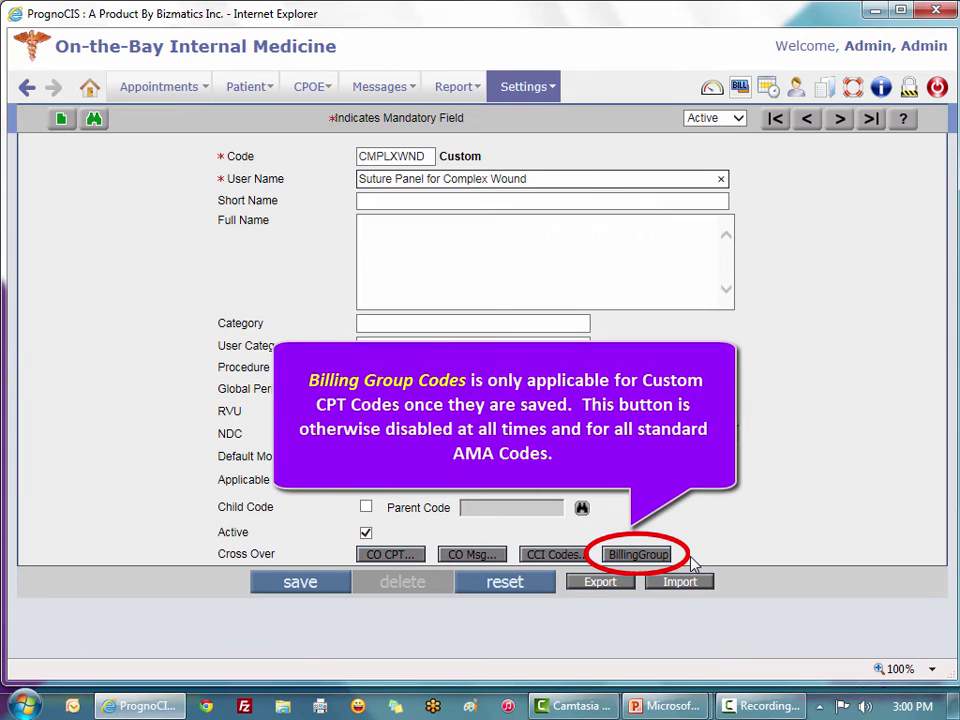
left_click(268, 589)
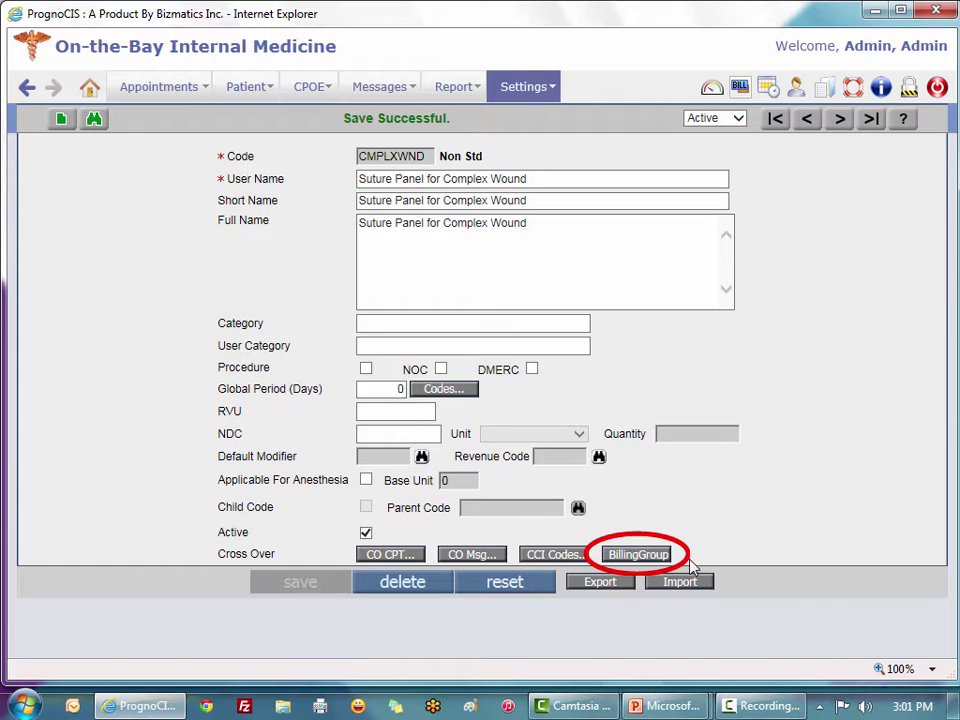
Add codes 13120, A4550 and A6260 to the billing group of the custom code CMPLXWND.
left_click(655, 561)
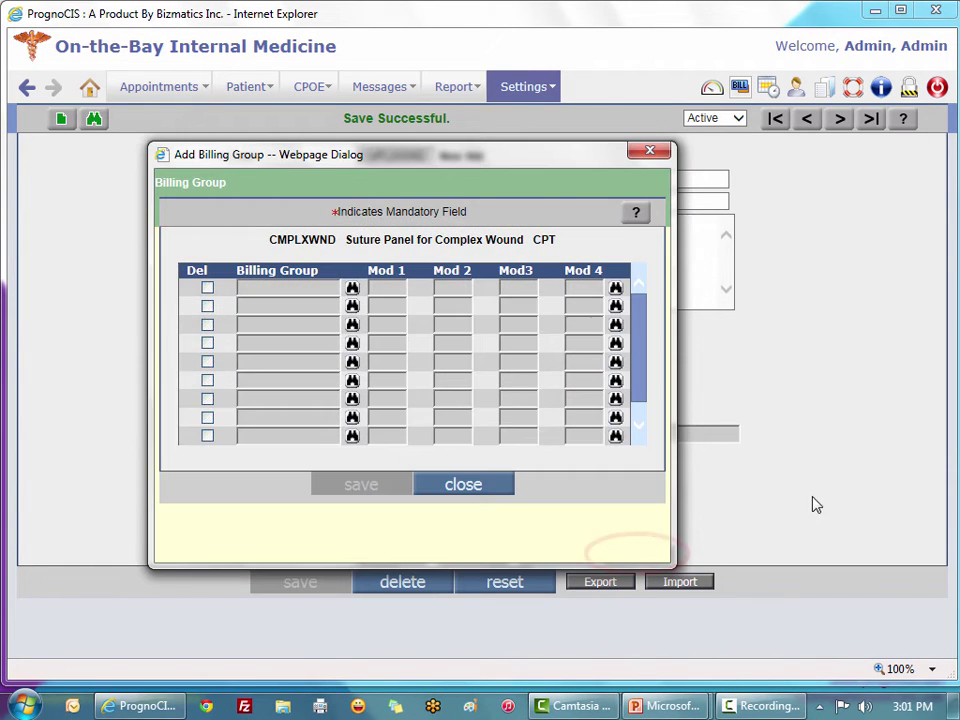
left_click(352, 292)
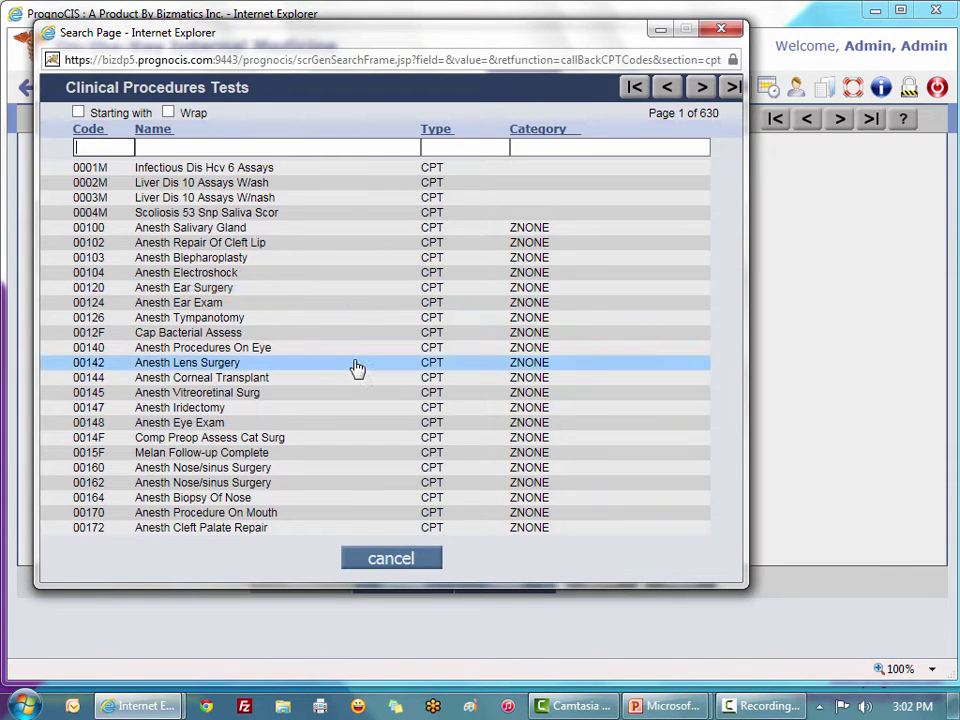
type("13120")
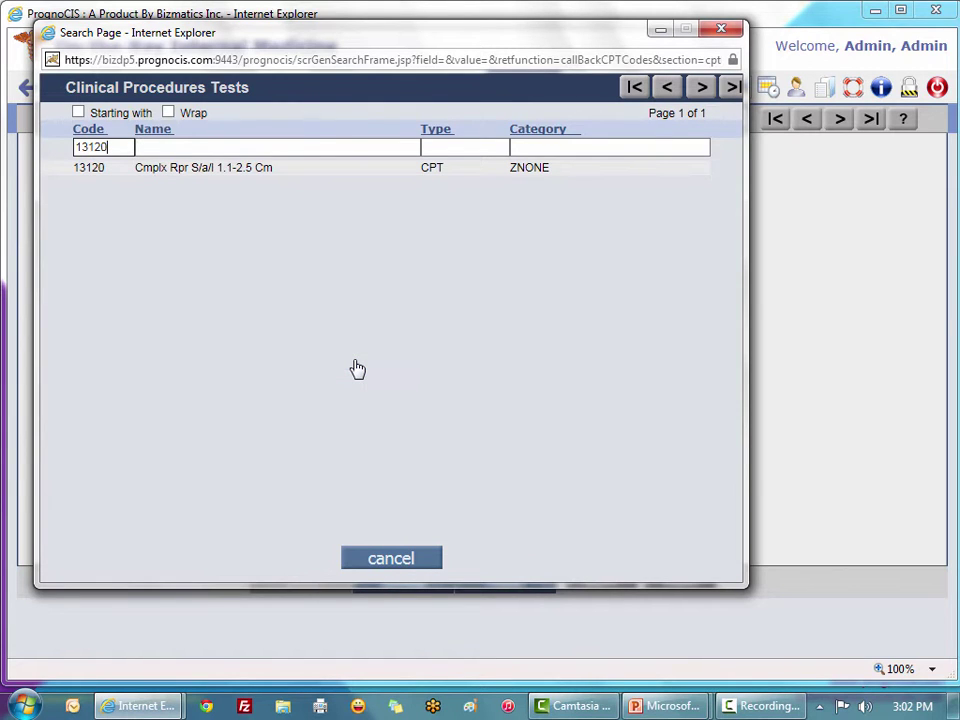
left_click(231, 168)
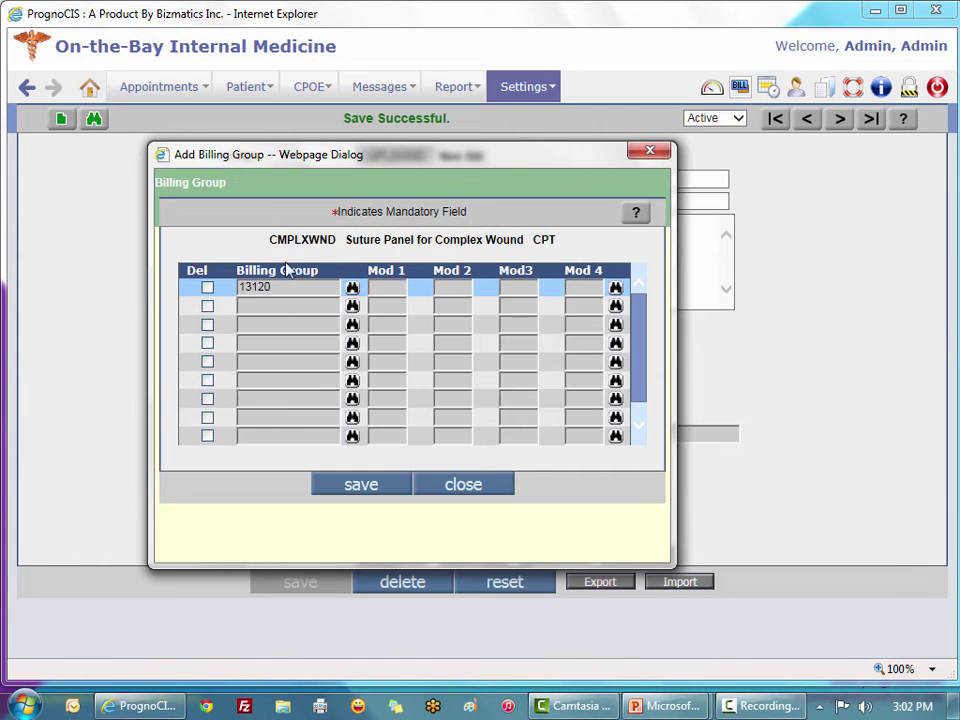
left_click(352, 305)
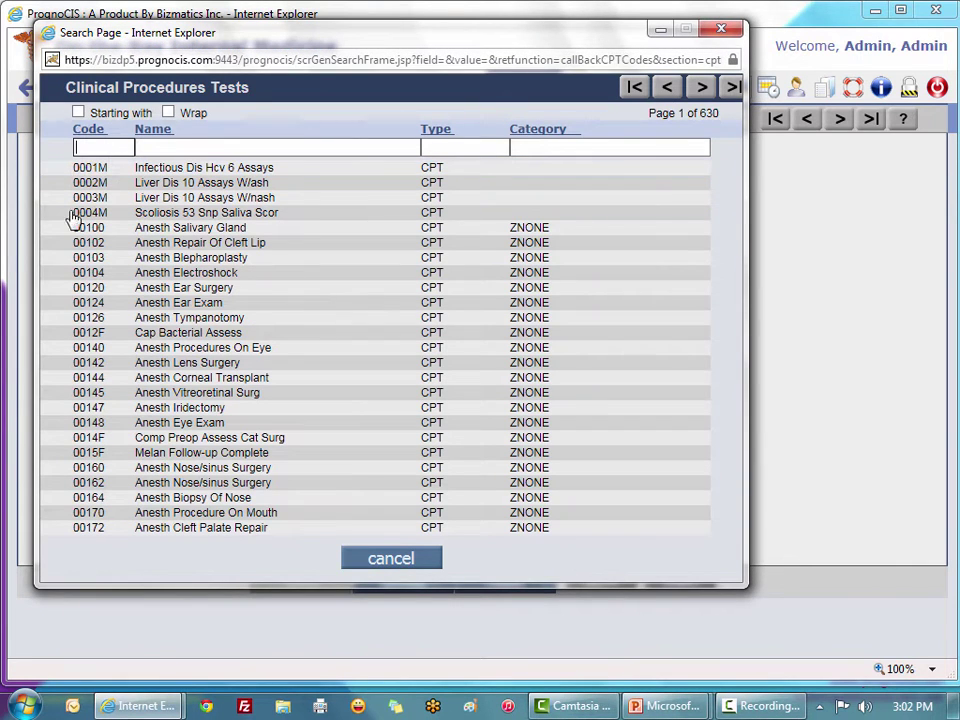
type("a4550")
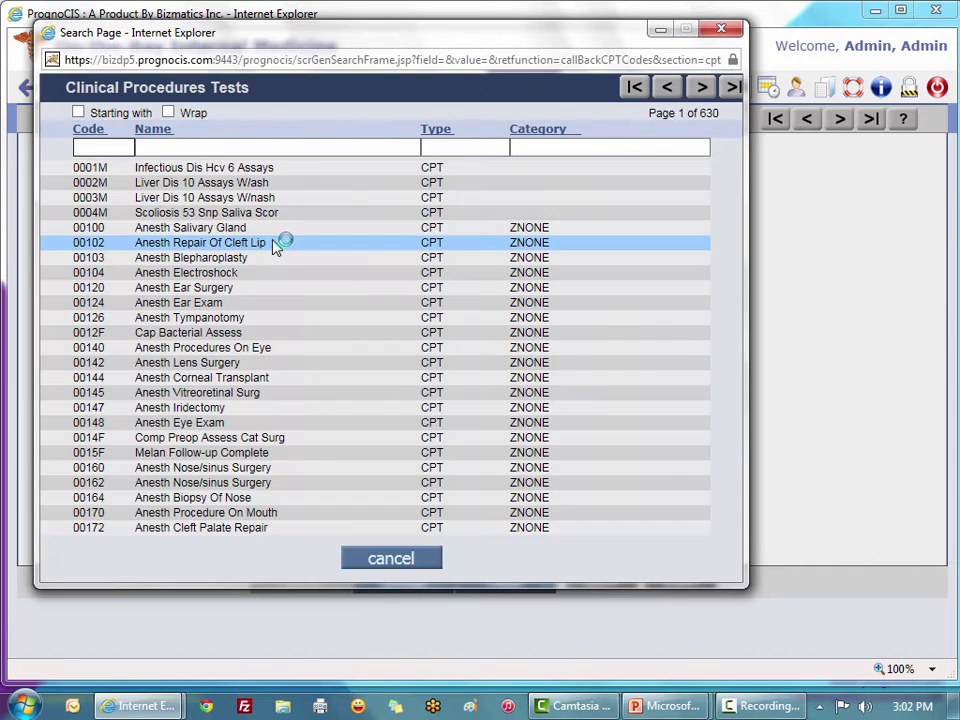
type("a6260")
left_click(170, 175)
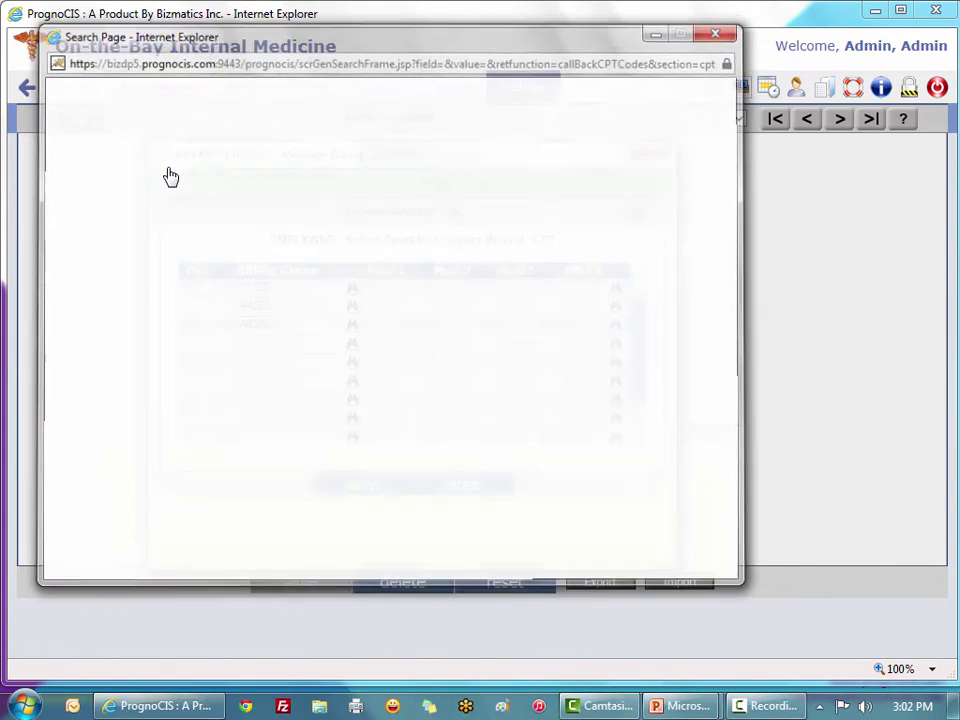
Add codes A4657, J2001 and 90389 to the billing group, save it and close the dialog.
left_click(351, 346)
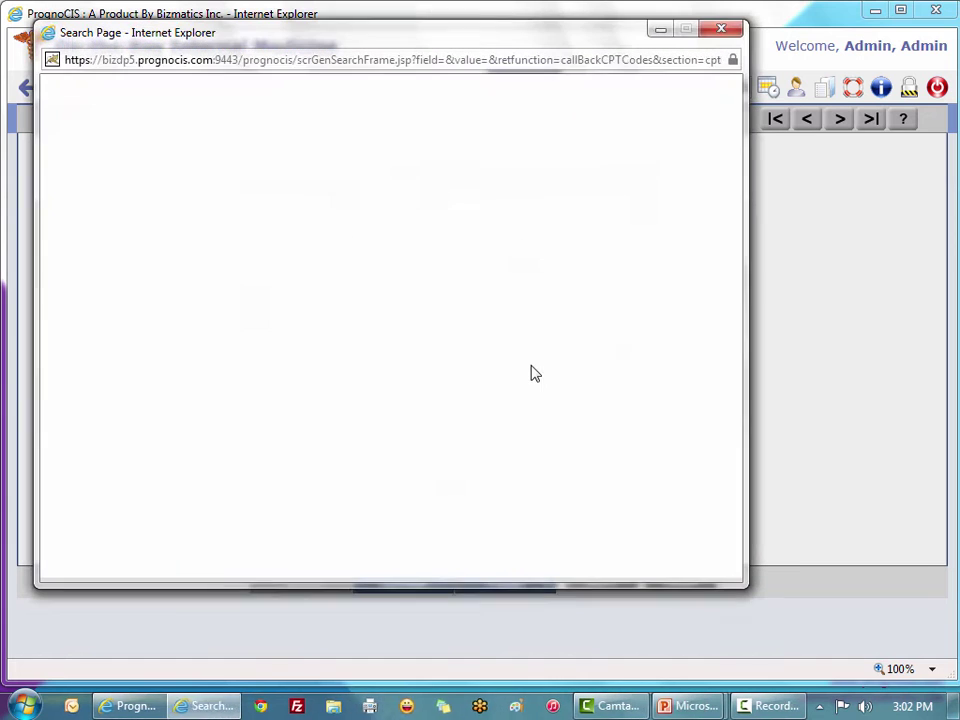
type("a4657")
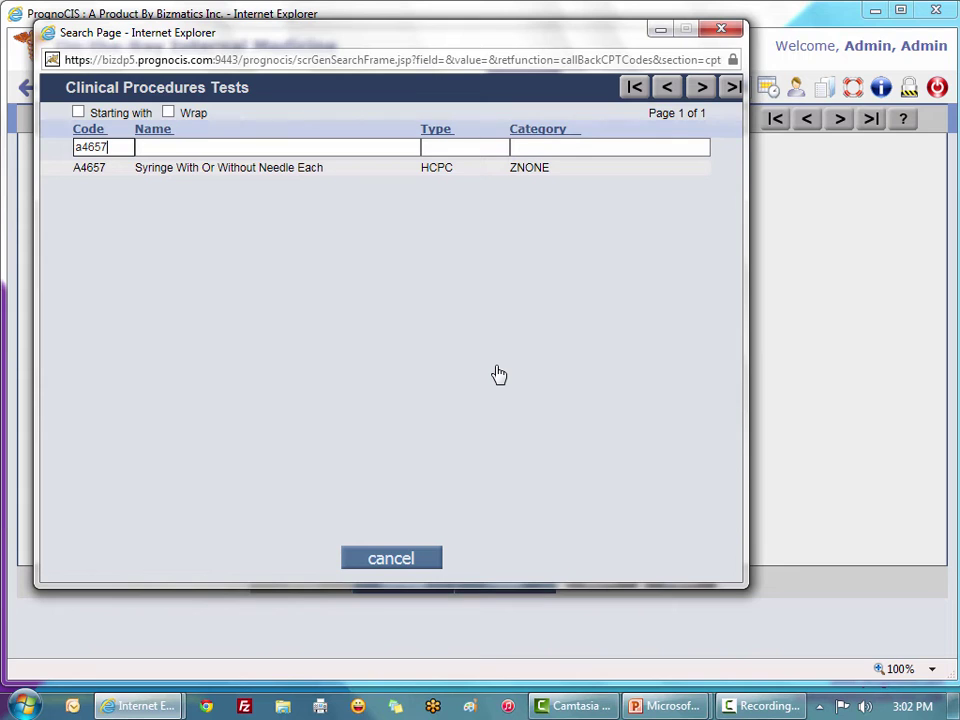
left_click(212, 174)
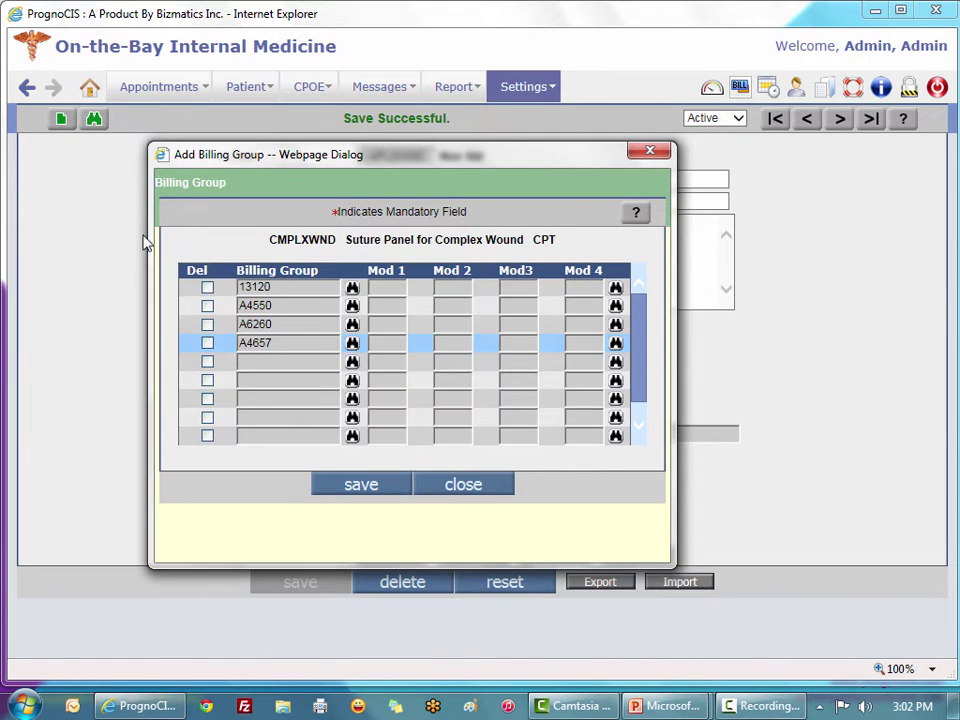
left_click(352, 362)
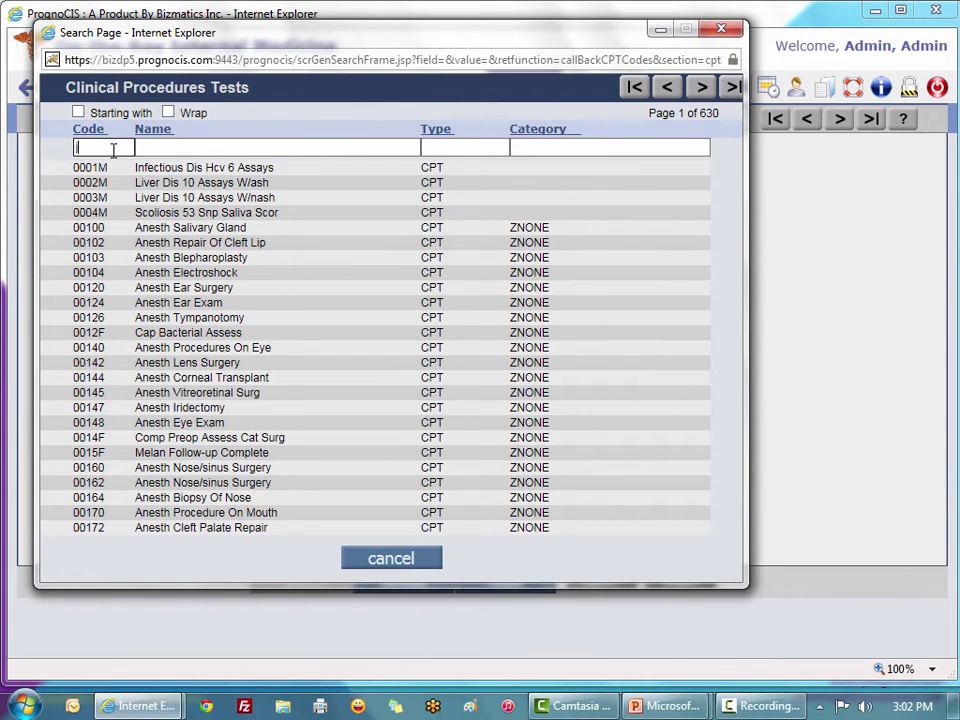
type("j2001")
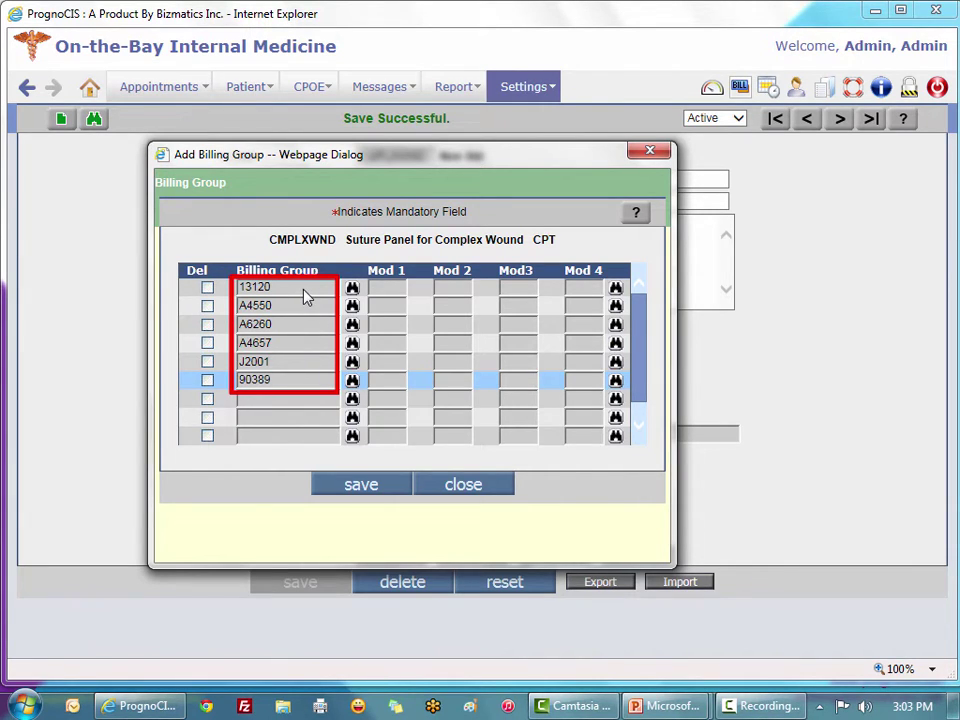
left_click(350, 485)
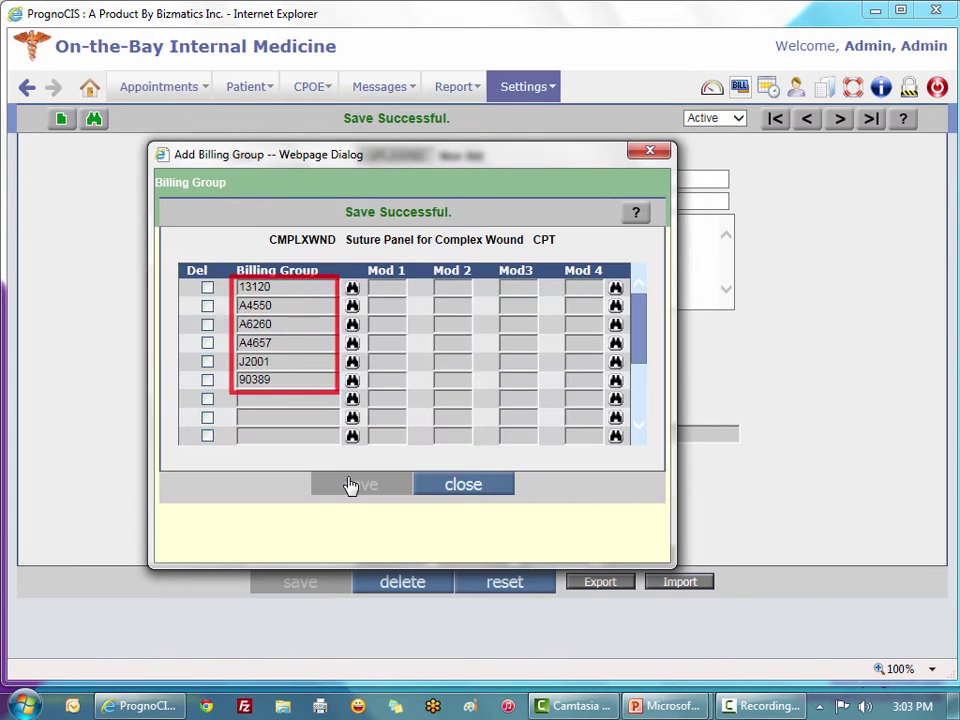
left_click(465, 484)
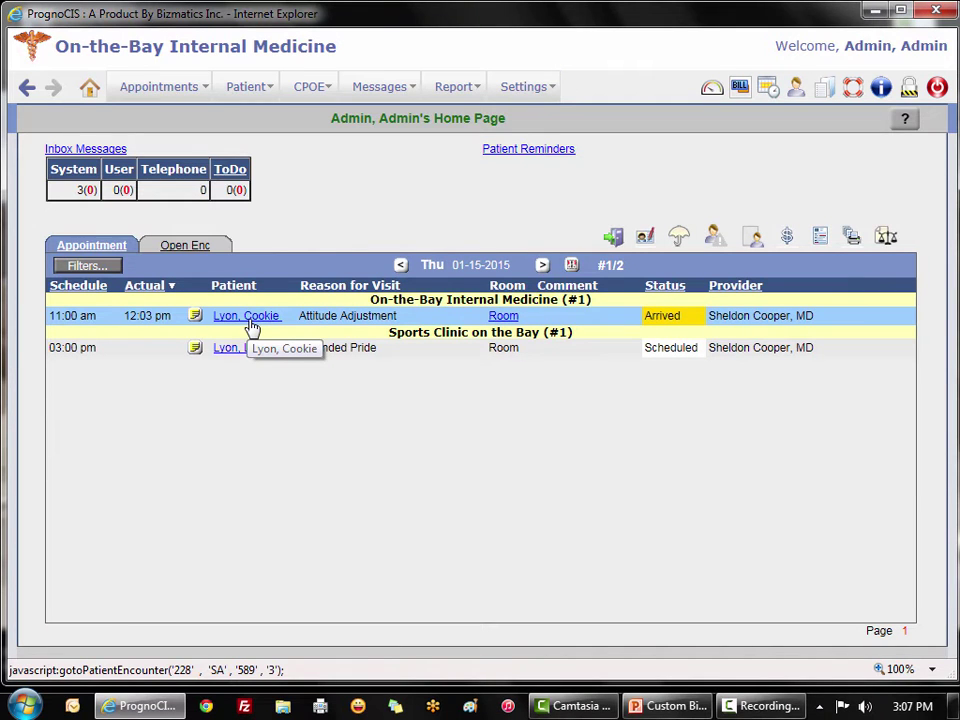
Add the custom code CMPLXWND to the assessment in the encounter of the patient scheduled at 11:00 am.
left_click(251, 323)
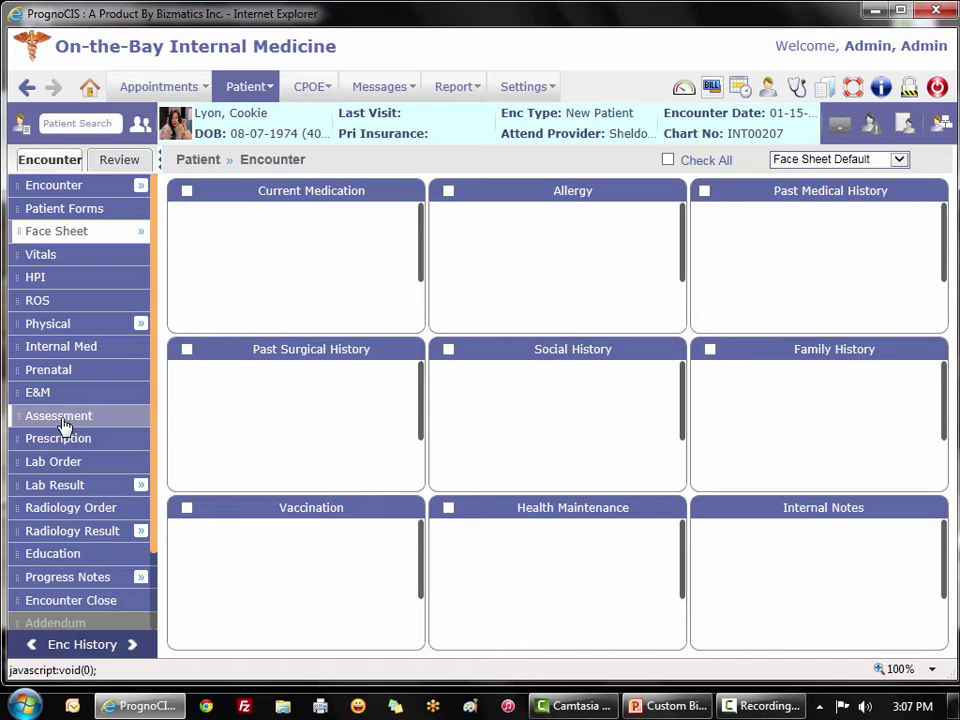
left_click(61, 420)
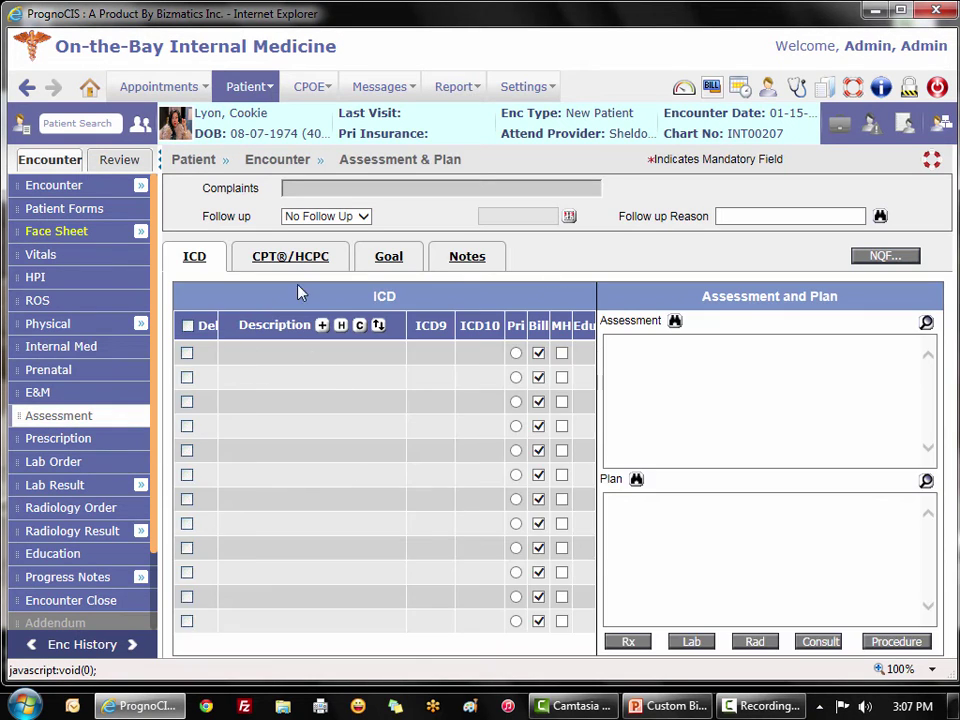
left_click(295, 262)
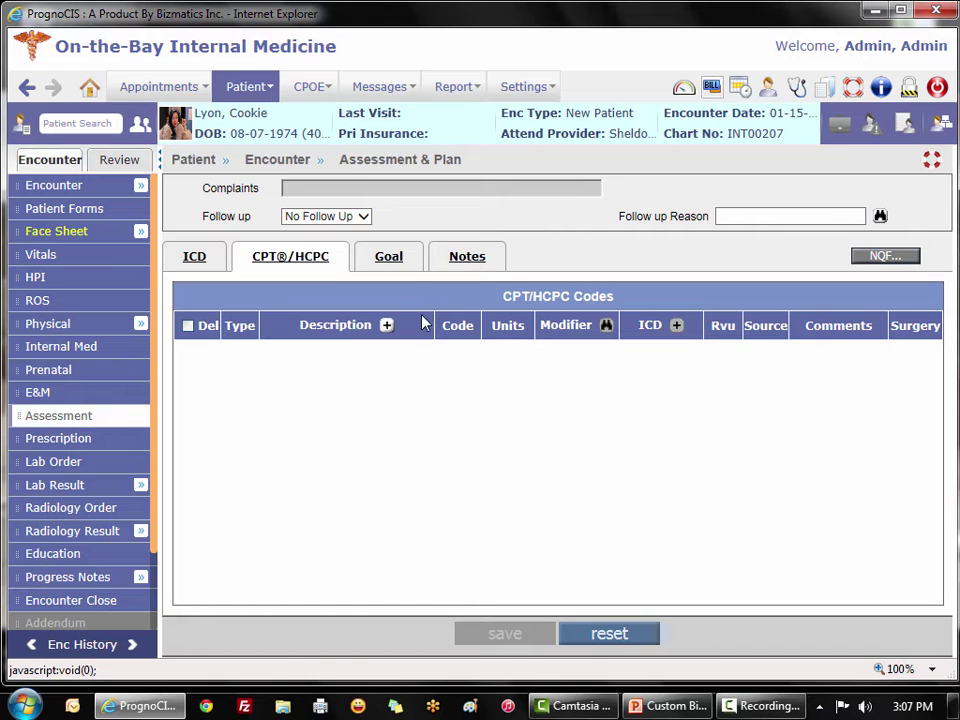
left_click(387, 325)
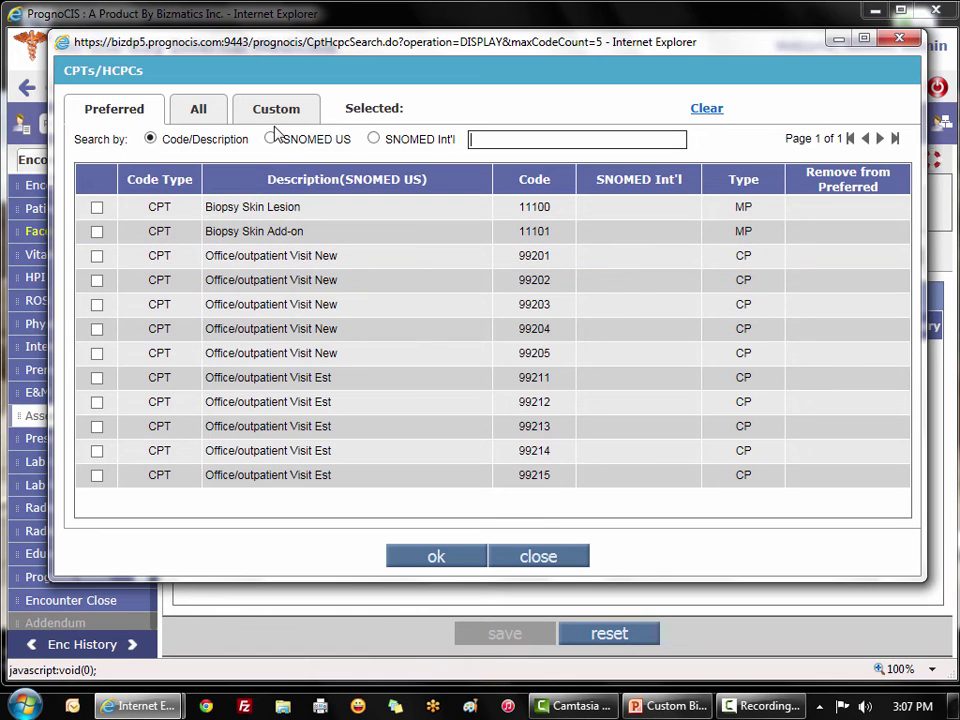
left_click(285, 110)
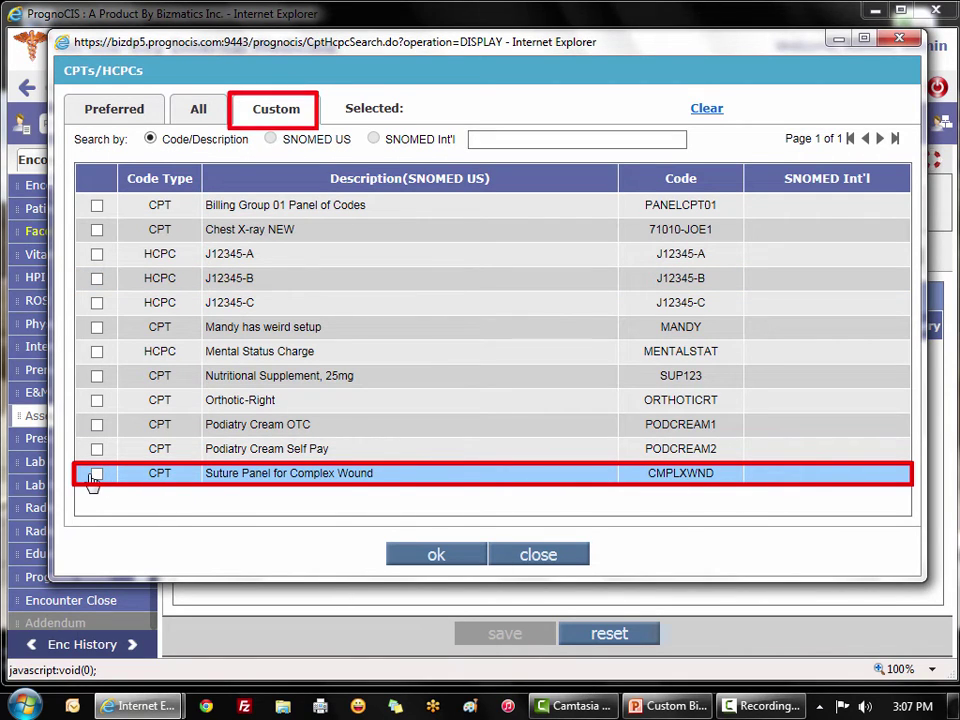
left_click(95, 475)
left_click(432, 556)
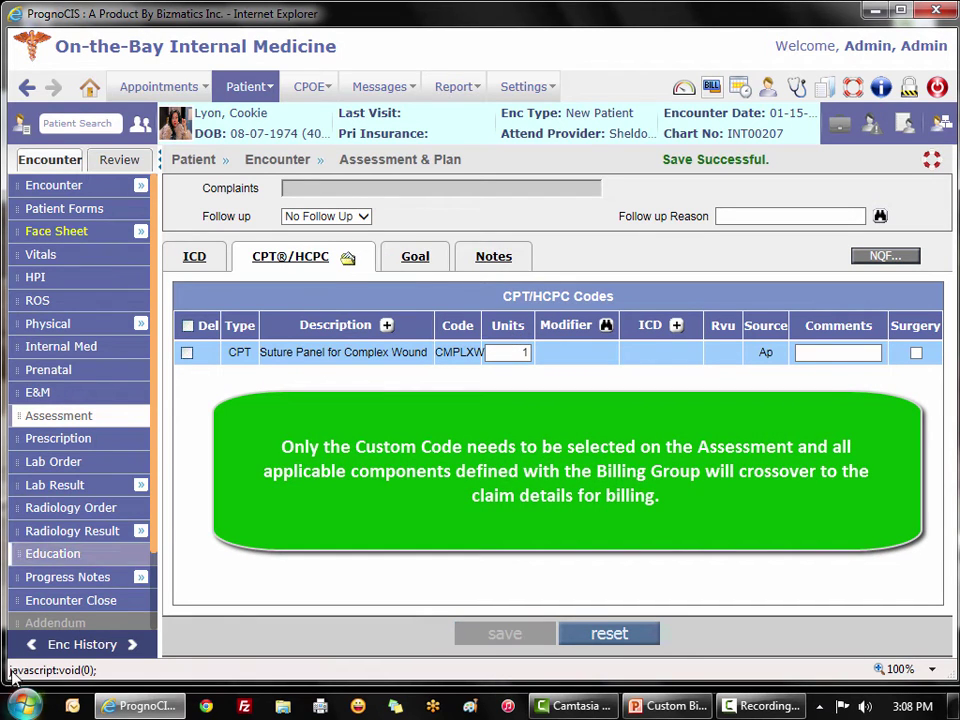
Set the encounter to create a claim in Encounter Close and save it.
left_click(70, 600)
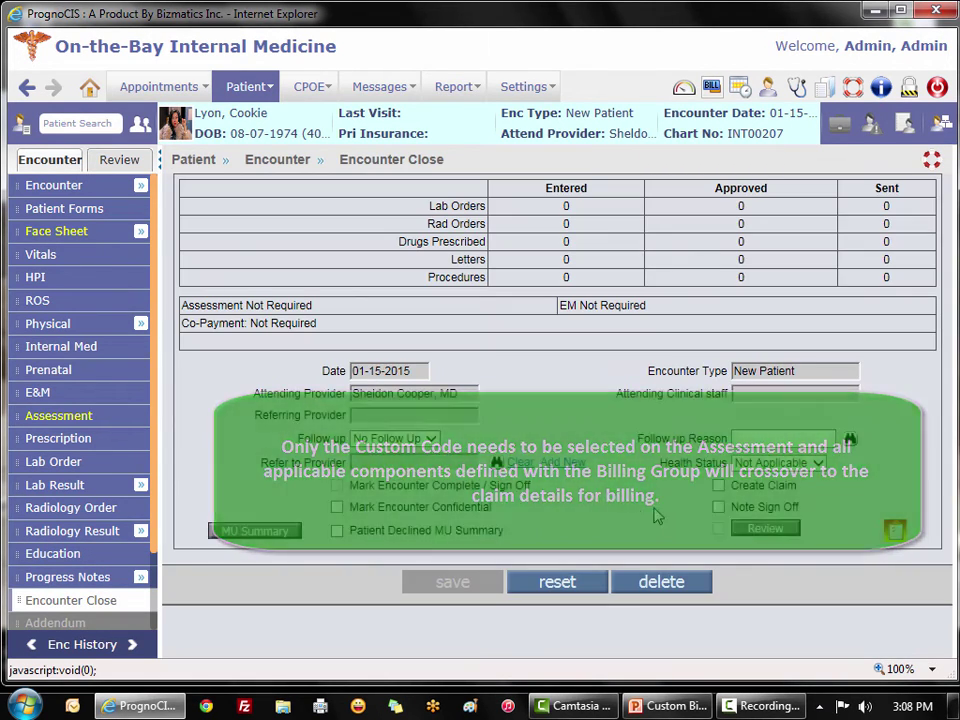
left_click(718, 485)
left_click(450, 584)
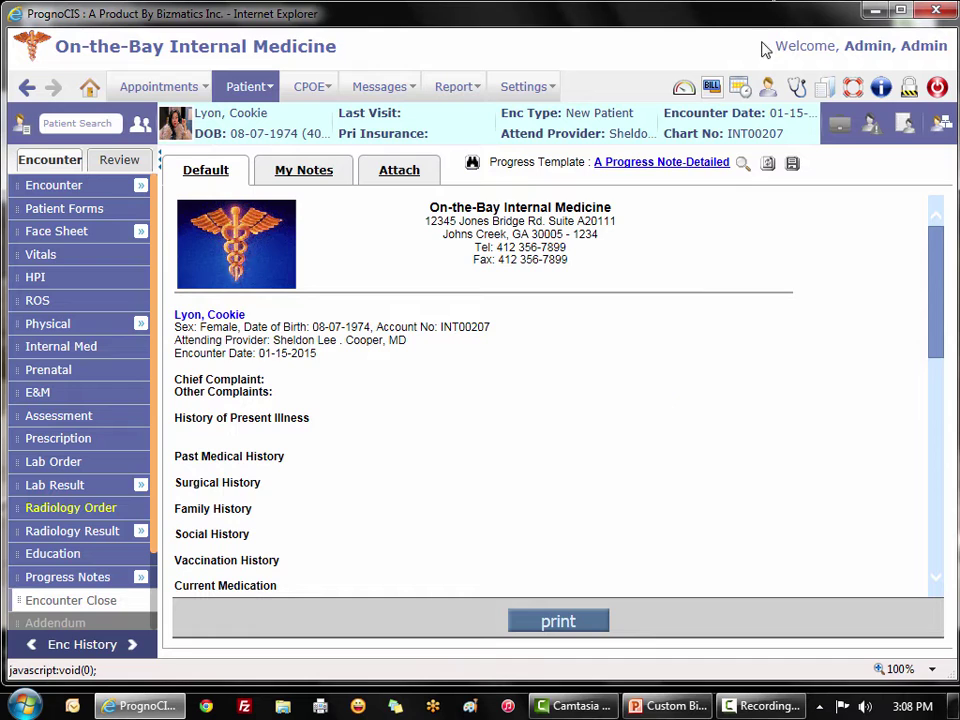
Switch to the billing module and create a new claim for the 3:00 pm patient with date of service 01-15-2015.
left_click(716, 100)
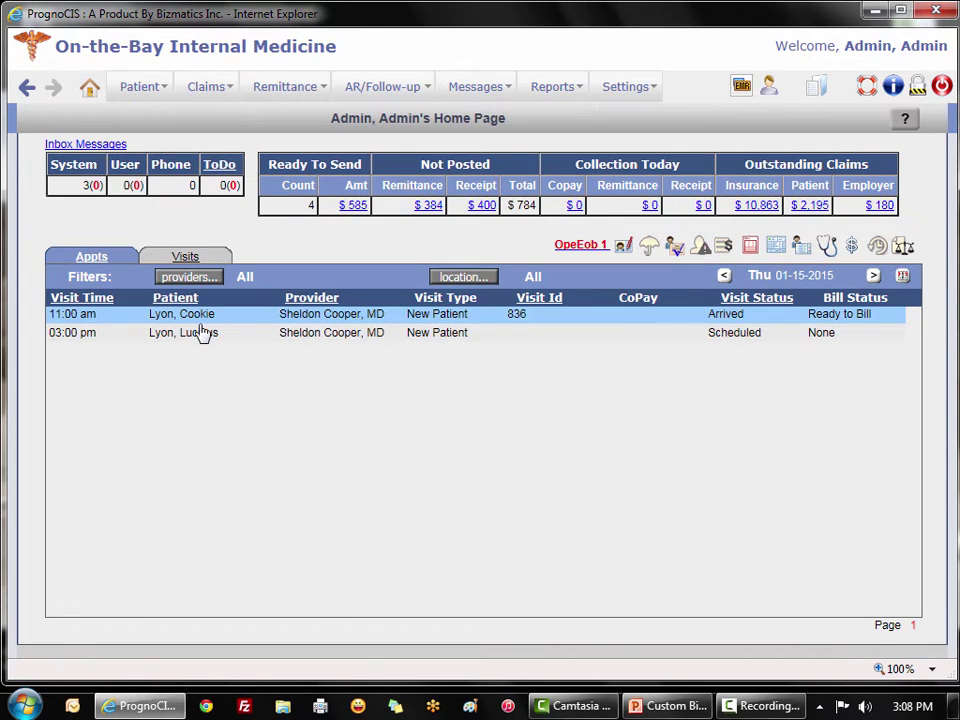
left_click(750, 246)
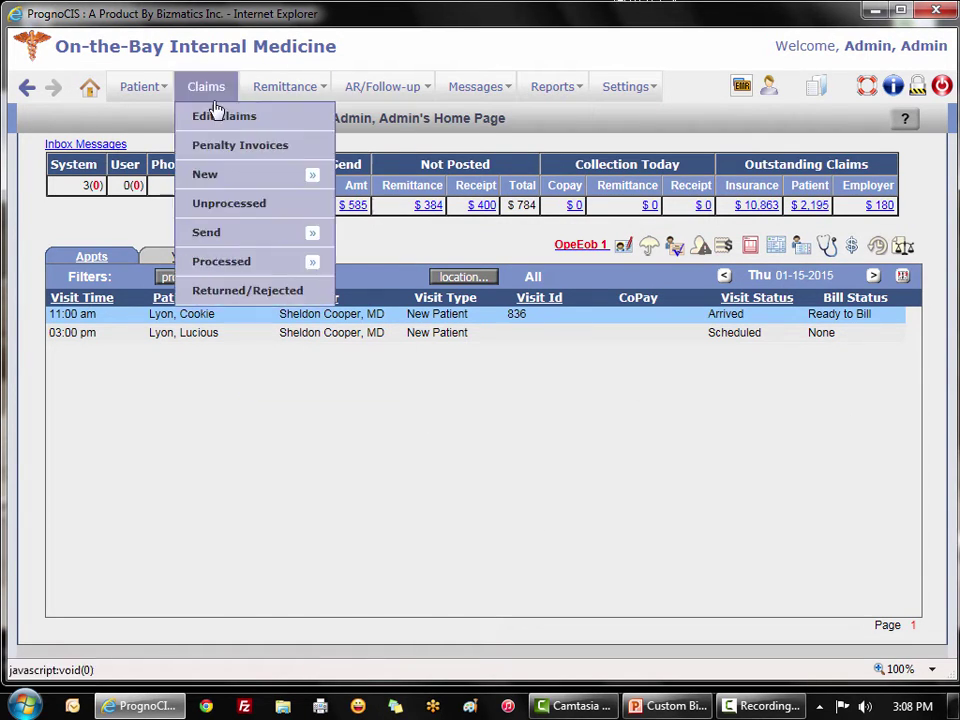
mouse_move(206, 188)
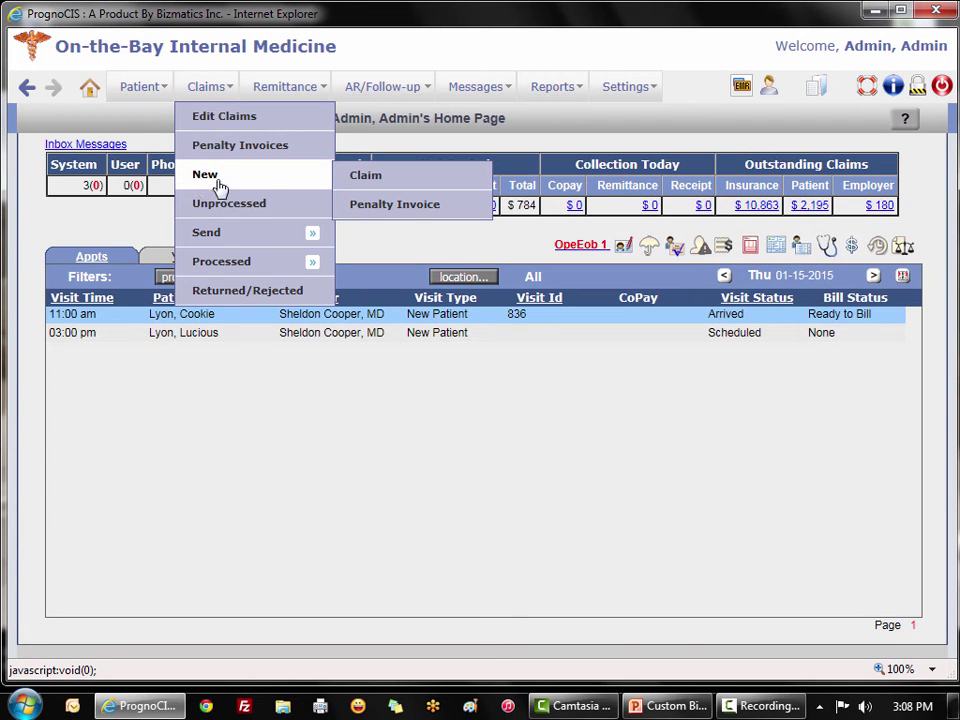
left_click(392, 180)
left_click(370, 142)
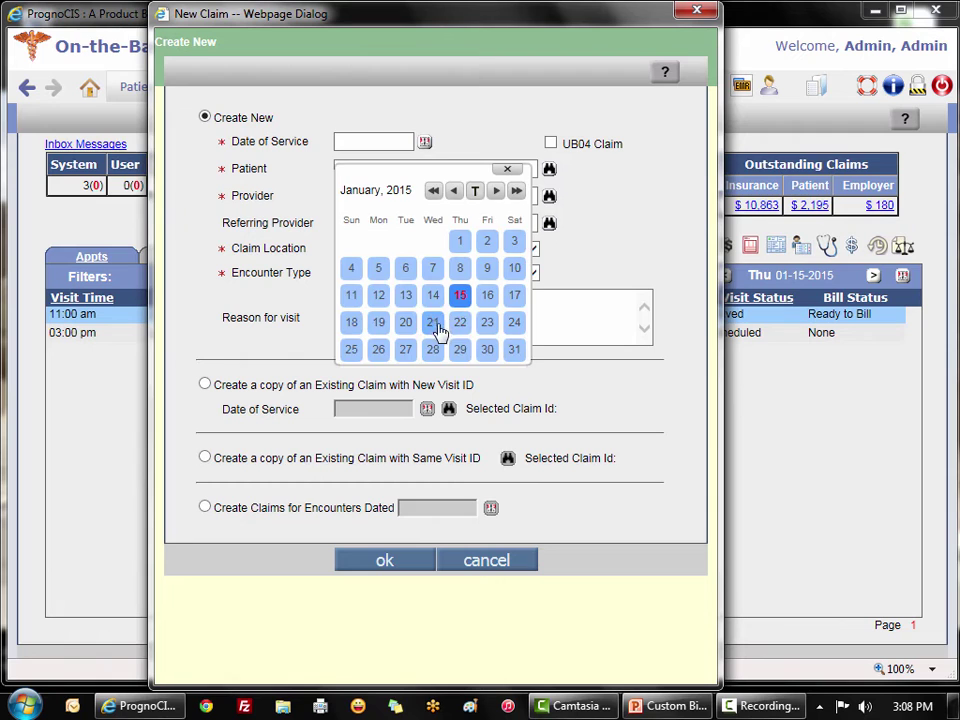
left_click(465, 297)
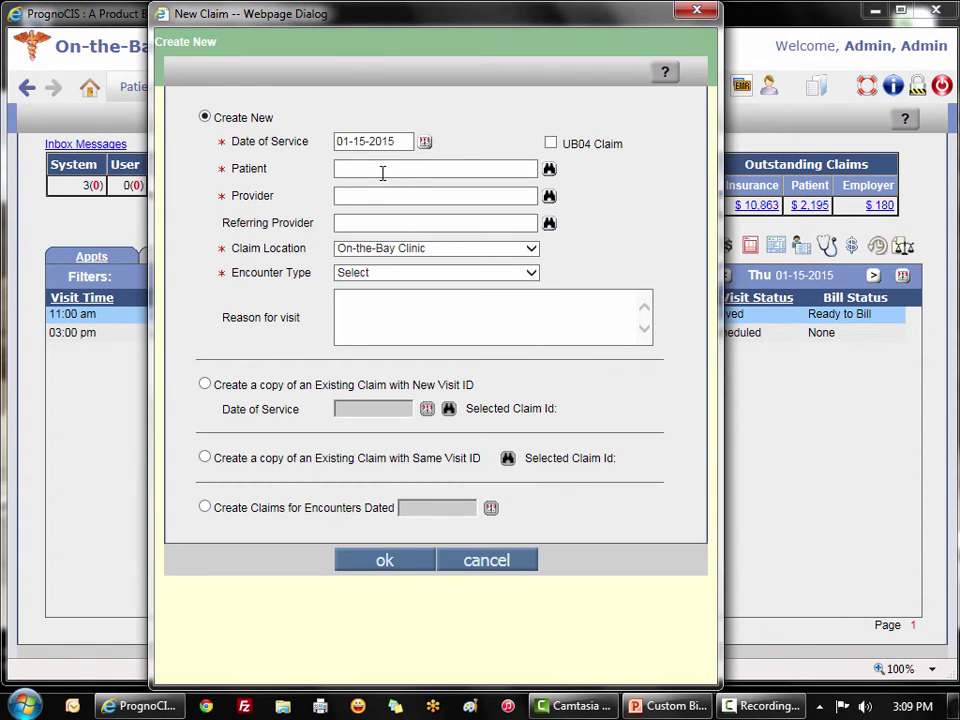
left_click(381, 174)
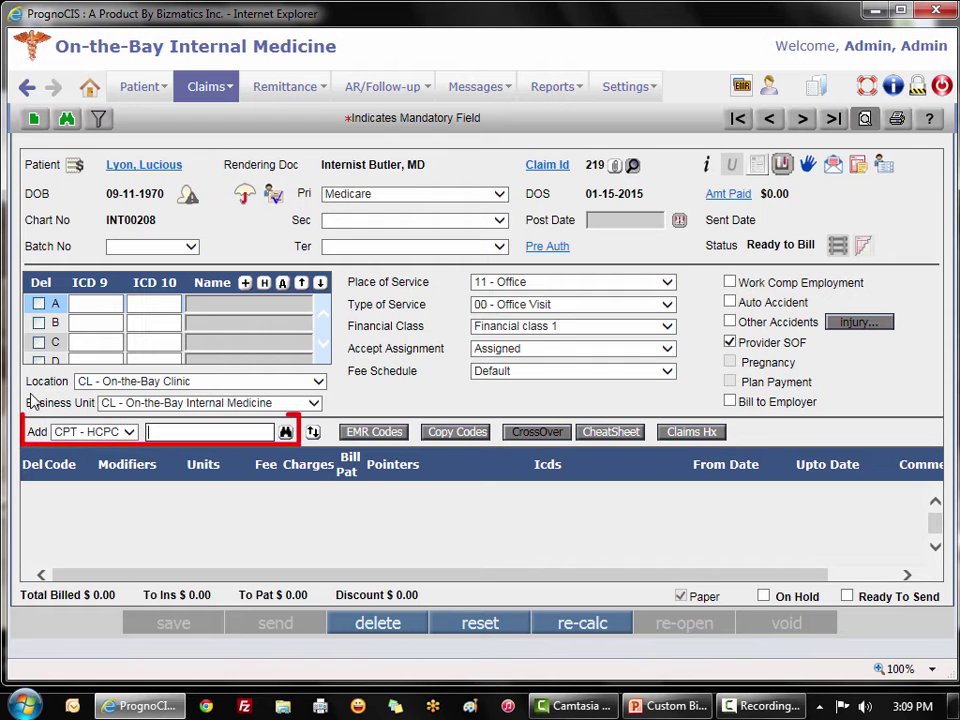
Add the custom code CMPLXWND (Suture Panel for Complex Wound) to the new claim and save the claim.
type("suture")
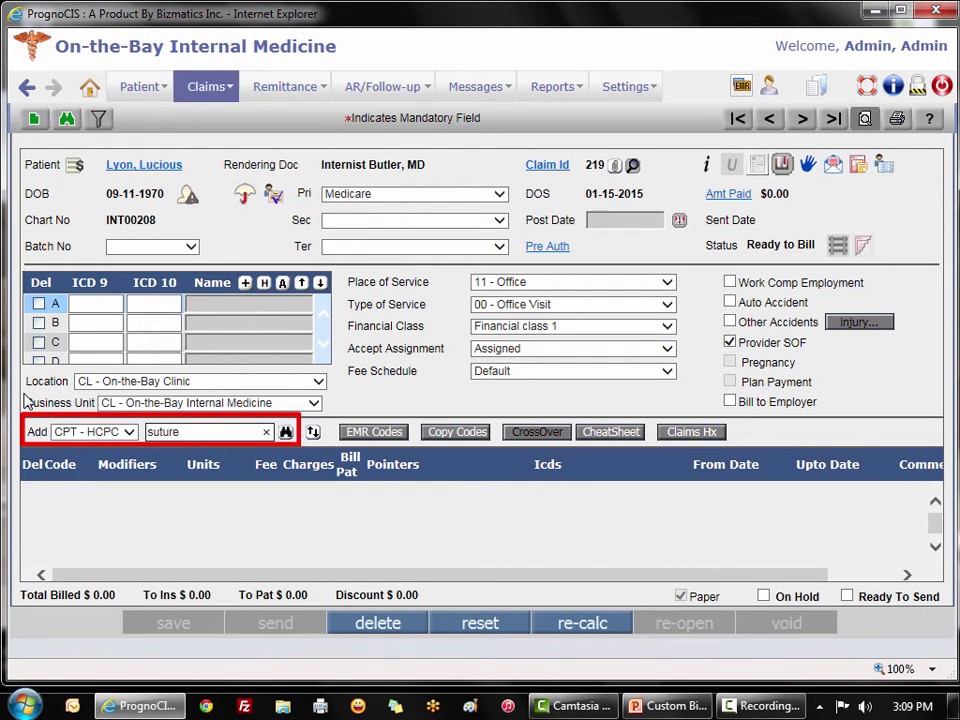
key("Return")
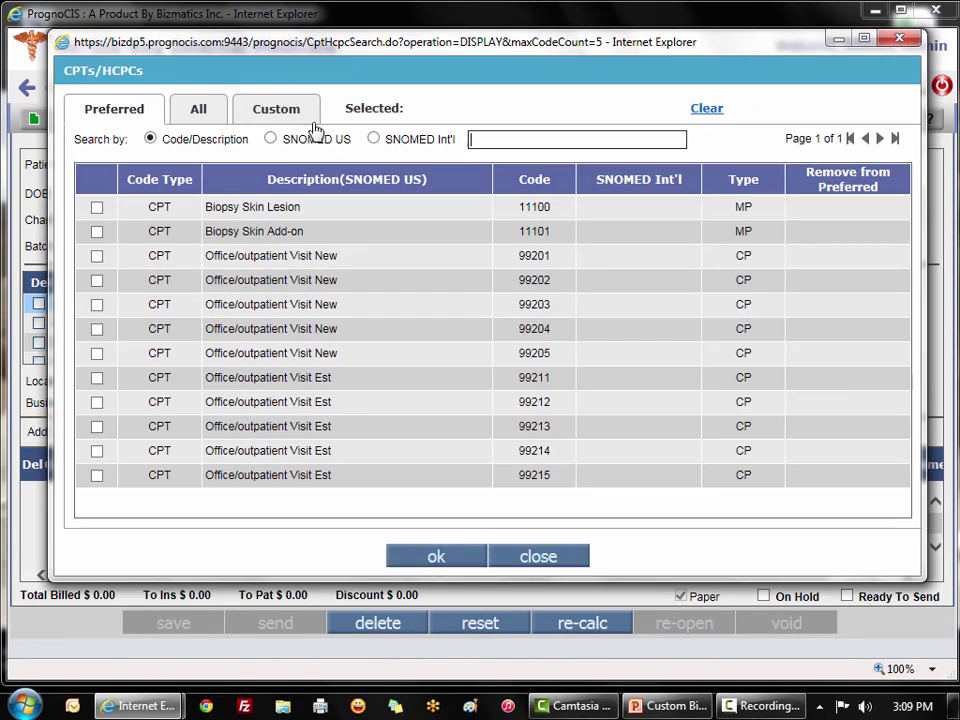
left_click(308, 118)
left_click(97, 473)
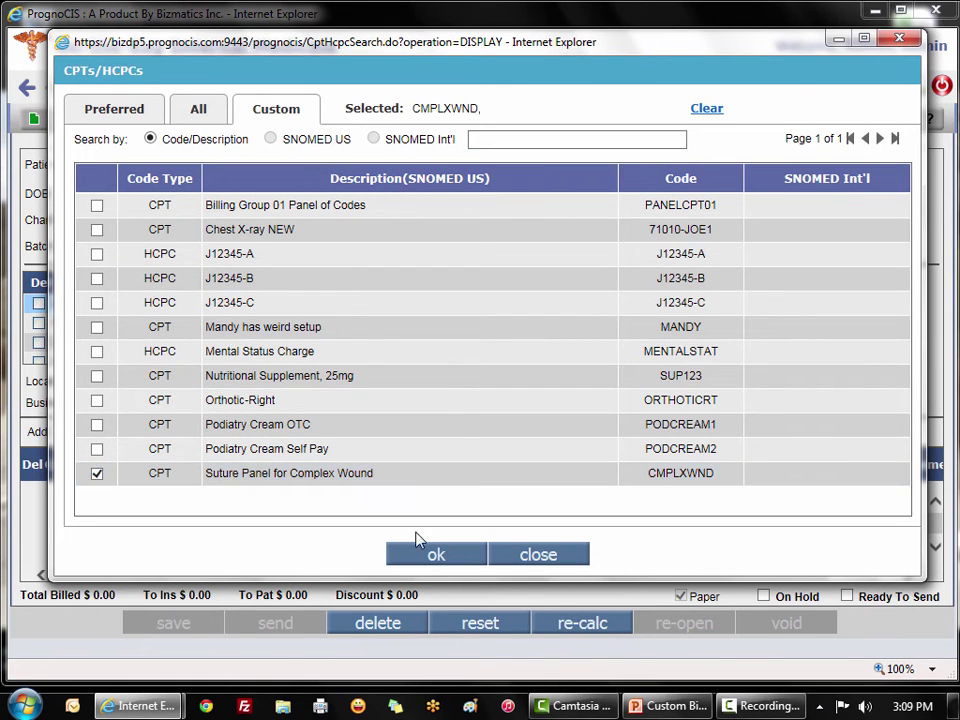
left_click(433, 556)
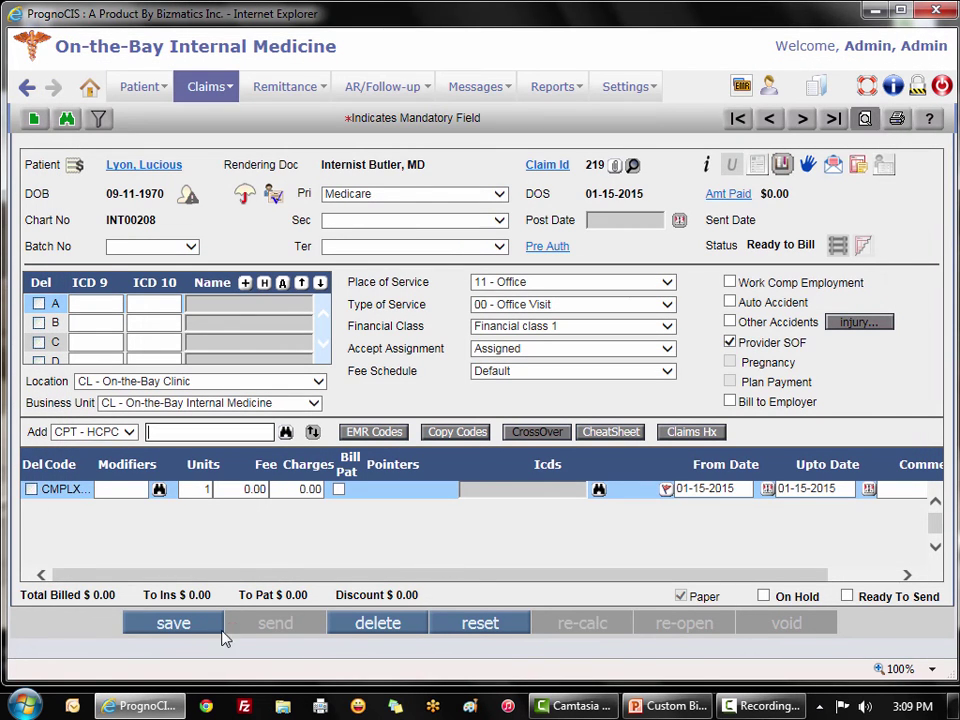
left_click(200, 625)
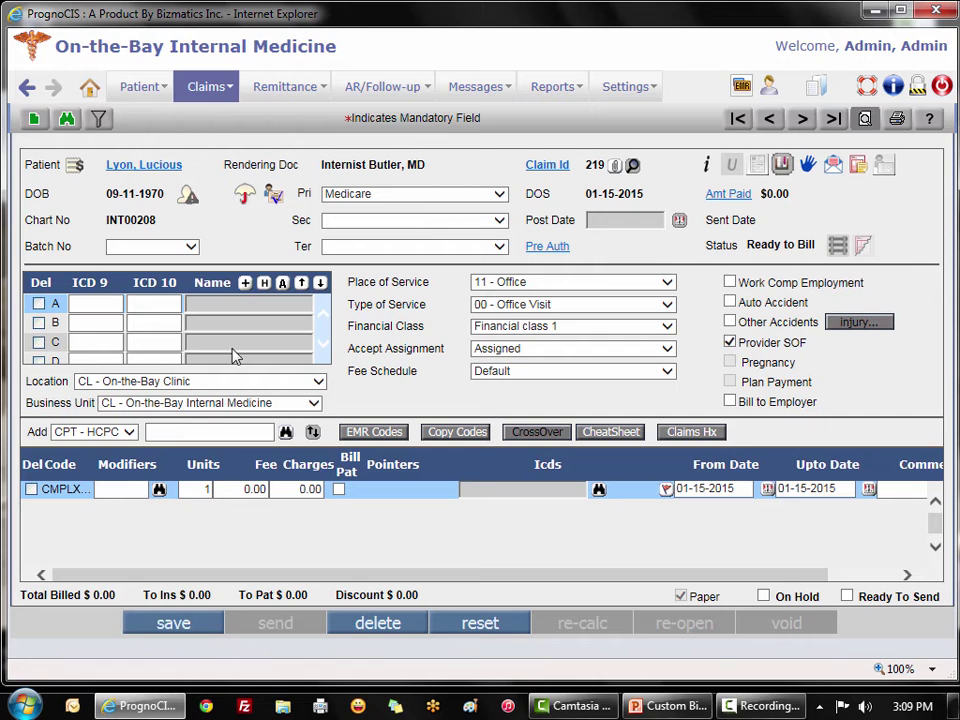